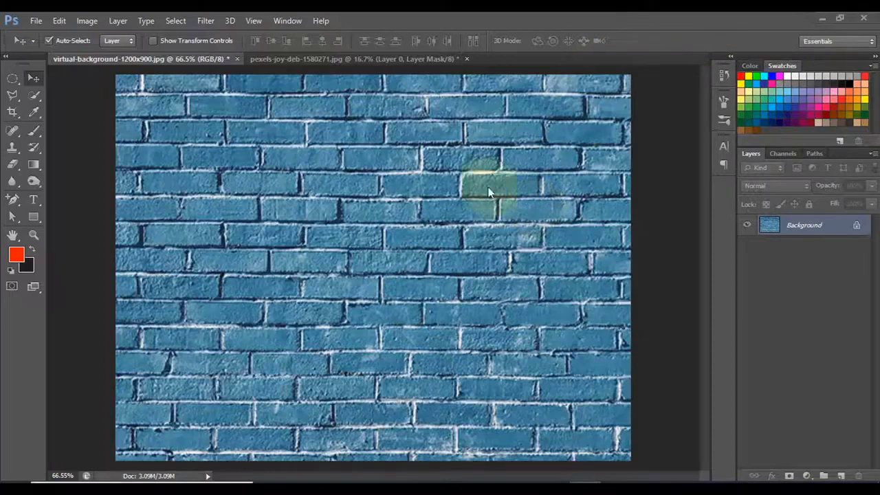
Copy the masked portrait into the brick wall document, scale it to about 32% and place it against the image's right edge
left_click(355, 60)
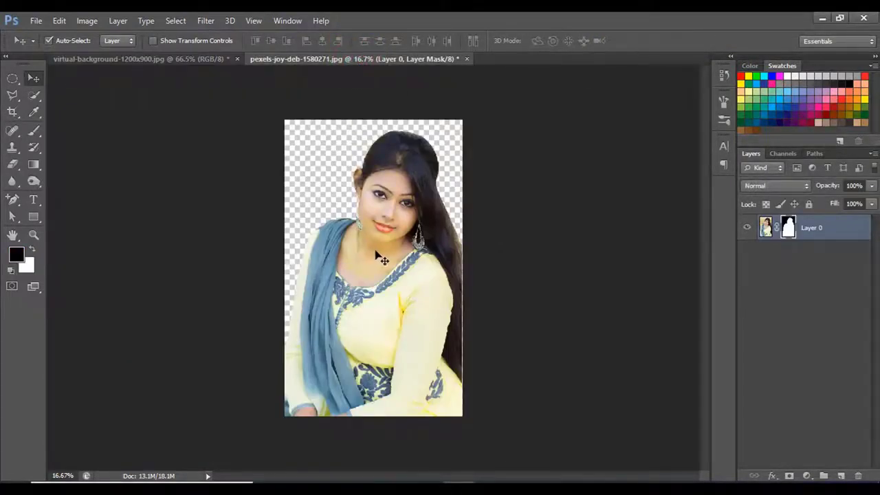
left_click_drag(383, 234, 353, 210)
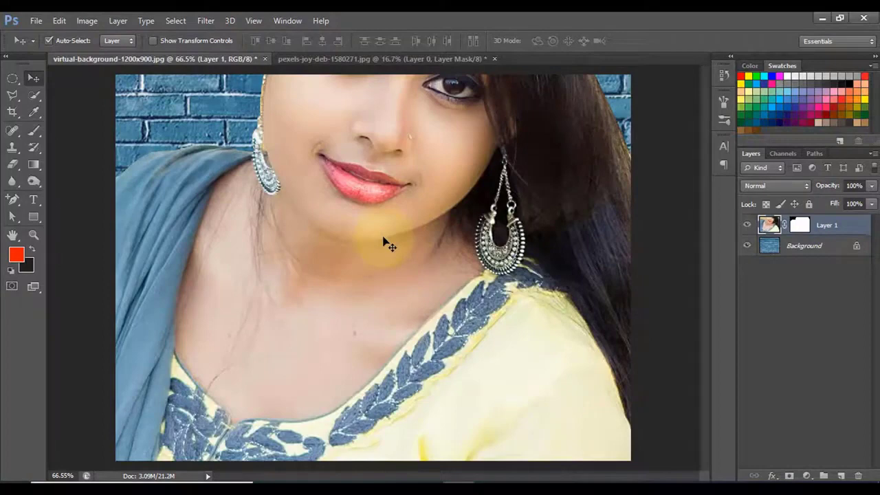
key("ctrl+t")
scroll(387, 244, "down", 5)
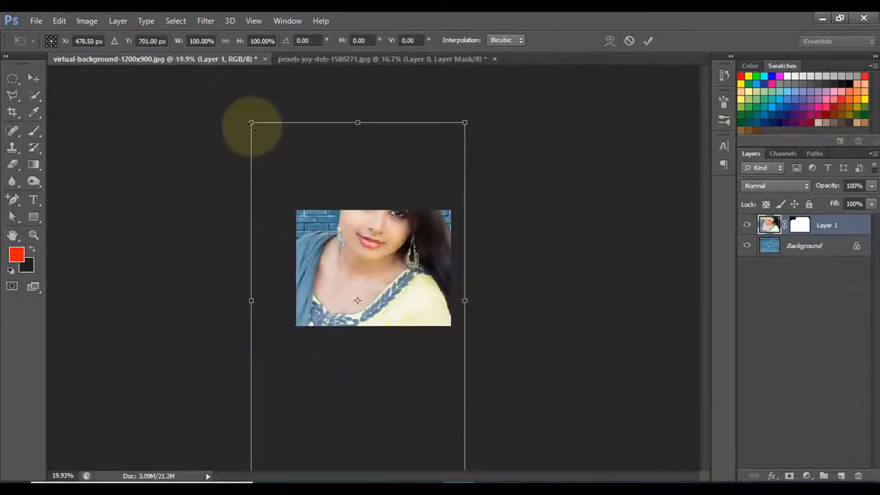
left_click_drag(250, 123, 324, 245)
scroll(433, 431, "down", 2)
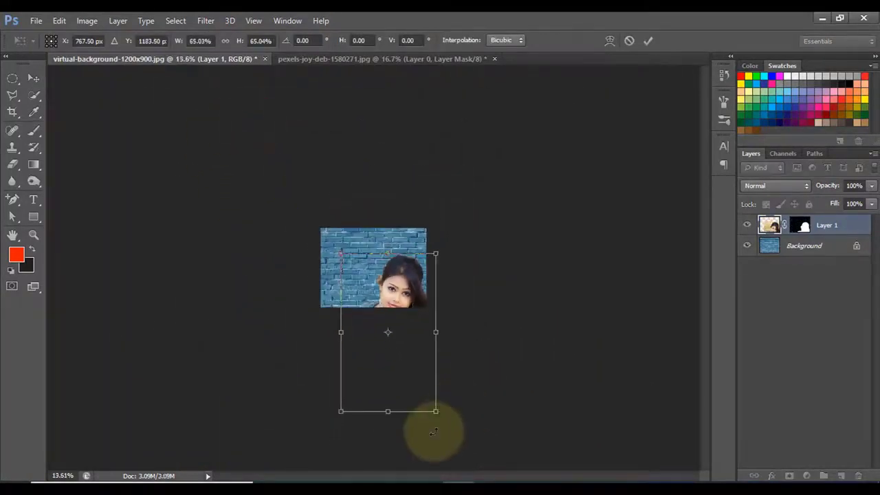
left_click_drag(436, 410, 387, 330)
scroll(371, 344, "up", 6)
left_click_drag(351, 353, 523, 292)
left_click_drag(412, 143, 399, 114)
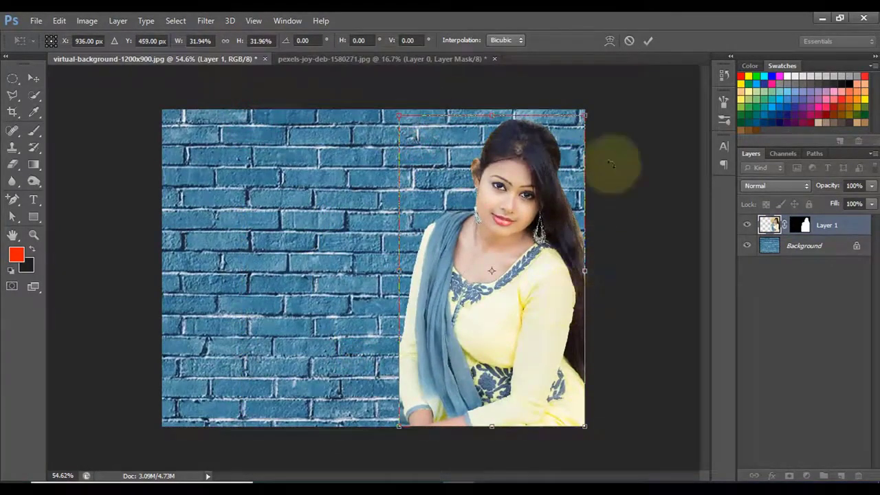
left_click(647, 40)
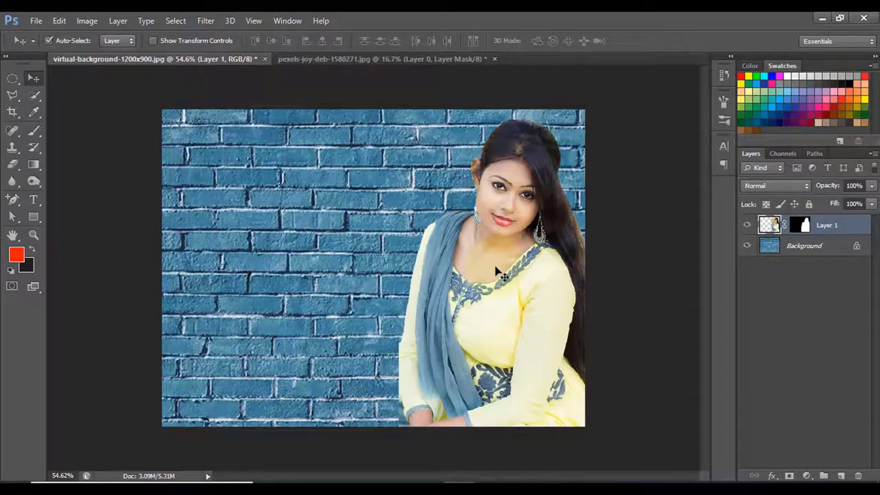
Set the portrait layer's blend mode to Overlay
left_click(786, 187)
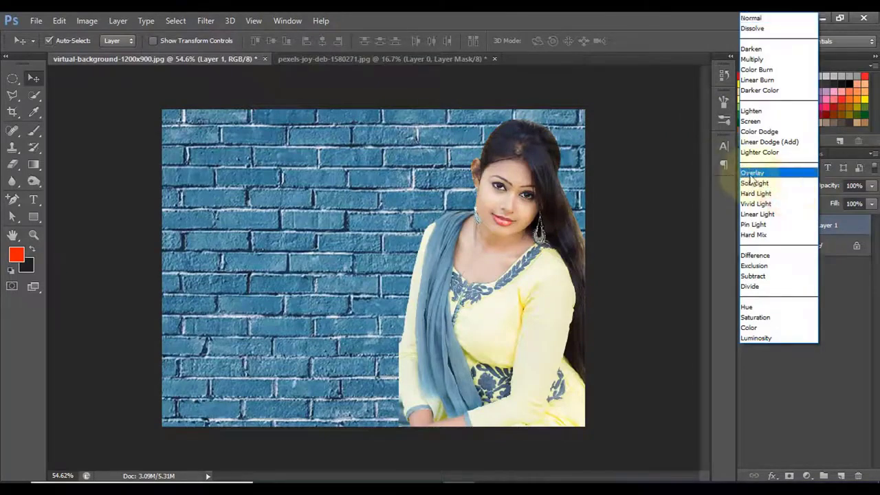
left_click(753, 173)
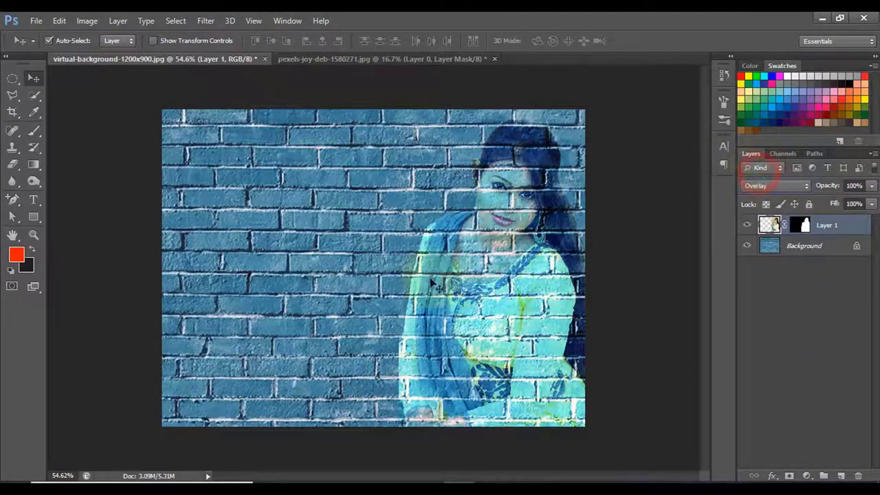
left_click(589, 277)
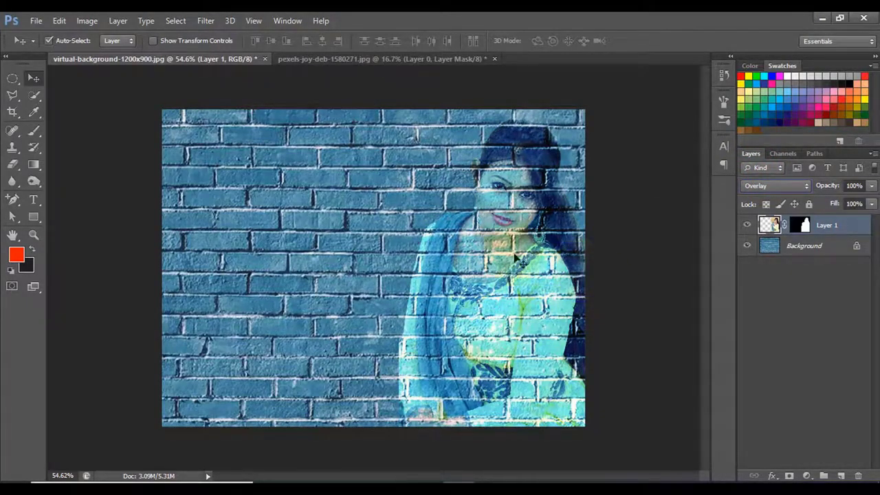
Apply the artistic Poster Edges filter to the portrait with edge thickness 4, edge intensity 2 and posterization 3
left_click(207, 21)
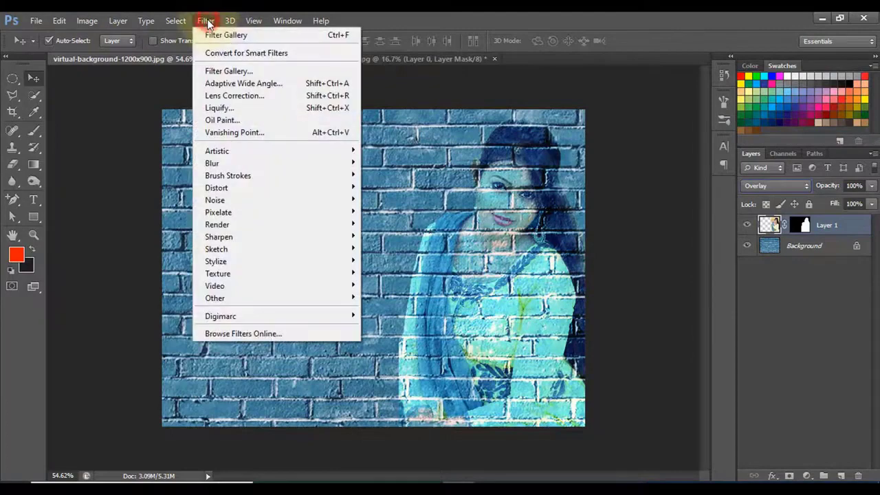
left_click(234, 73)
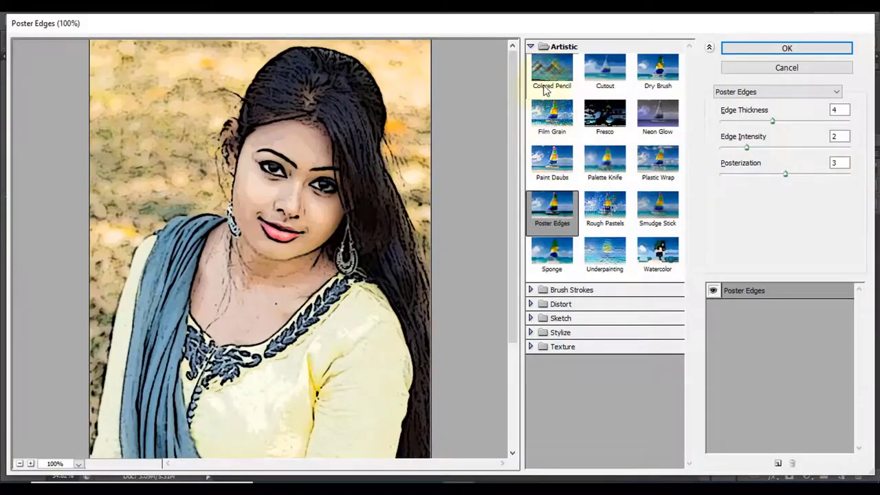
left_click(531, 48)
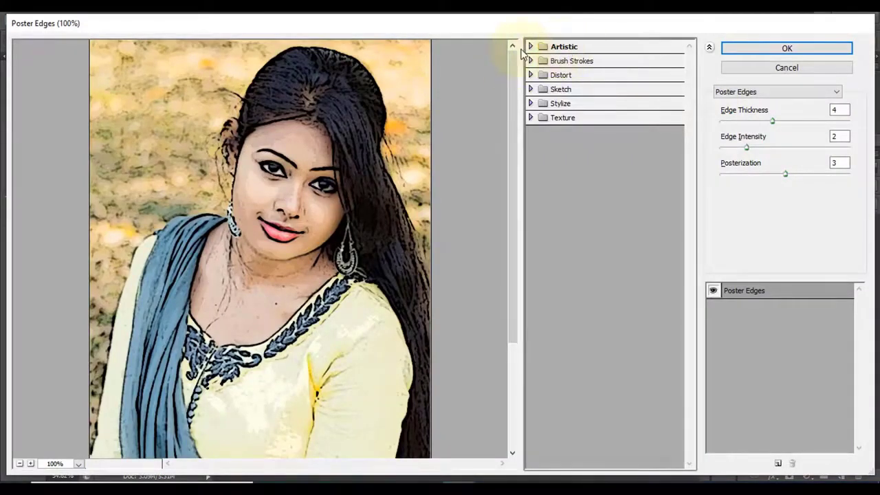
left_click(573, 45)
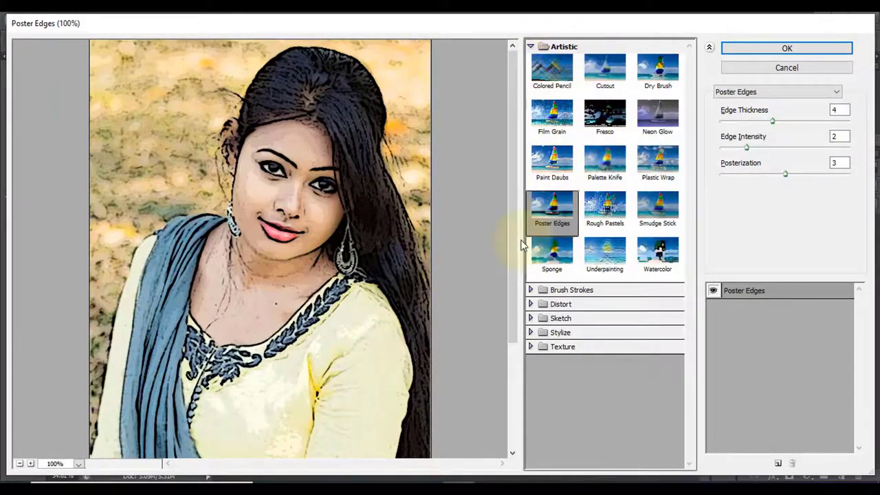
left_click(555, 220)
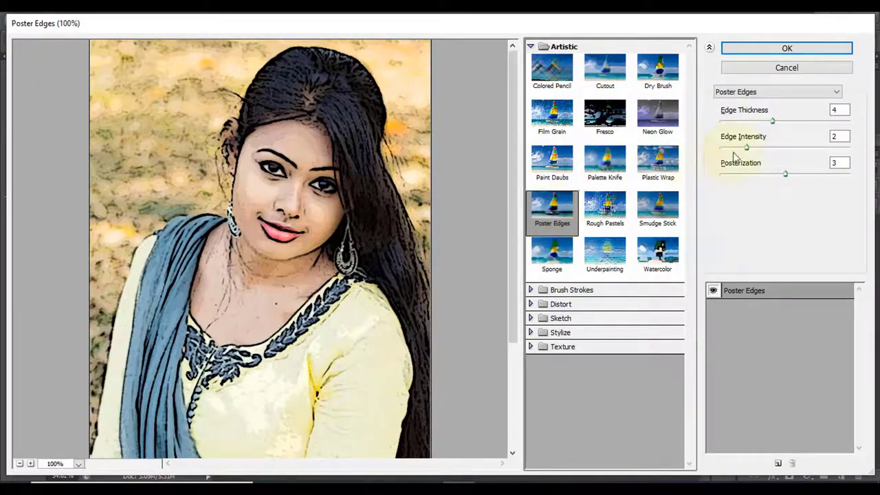
left_click(843, 111)
double_click(841, 111)
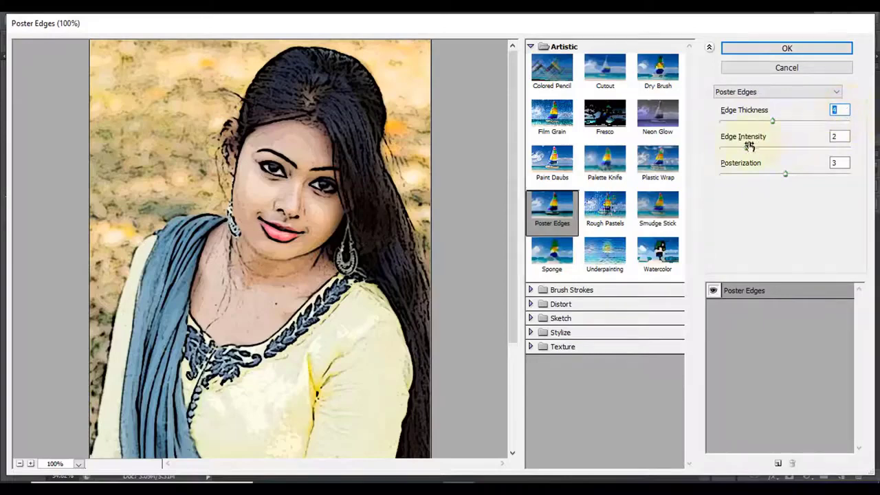
left_click(839, 136)
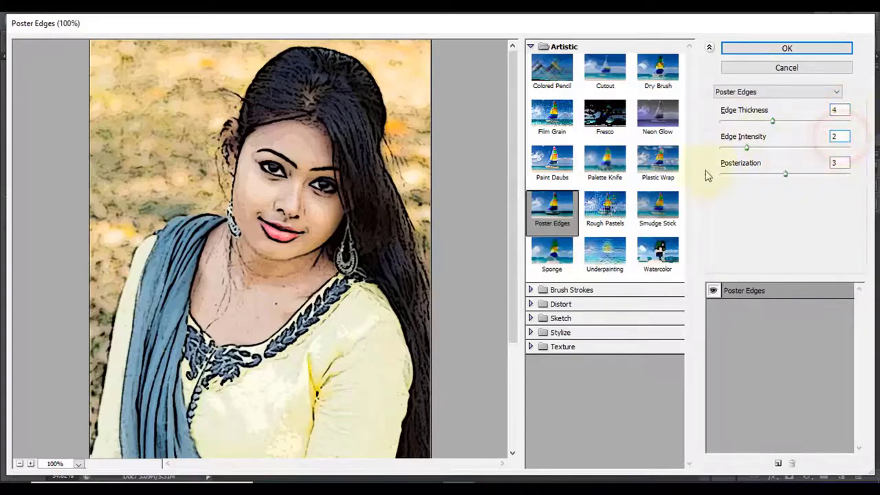
left_click(840, 164)
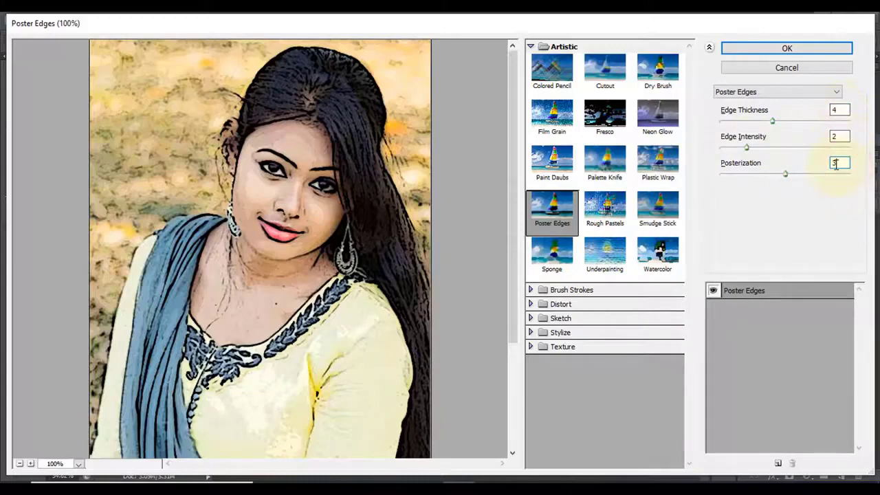
left_click(780, 51)
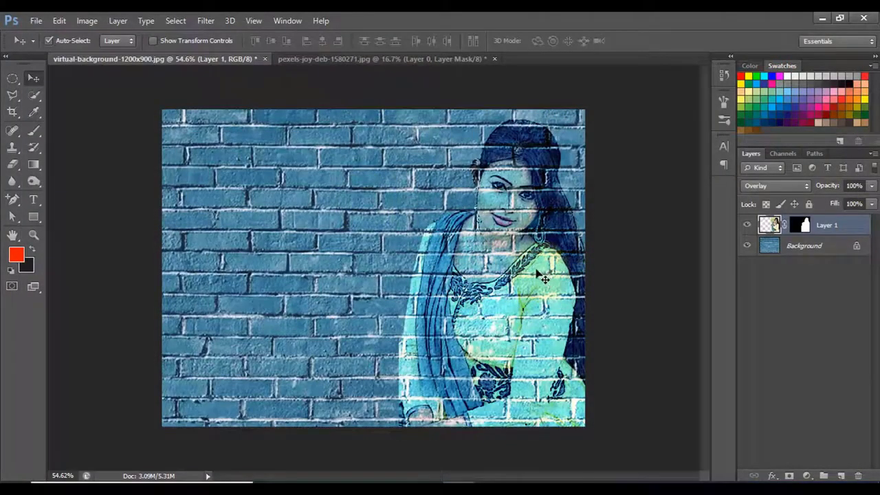
Reapply the last Filter Gallery effect to the portrait layer to strengthen its outlines
left_click(209, 22)
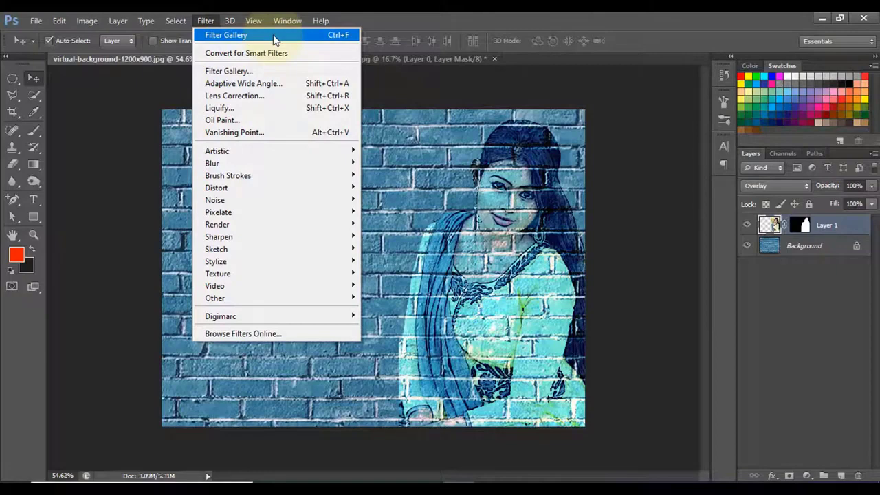
left_click(438, 11)
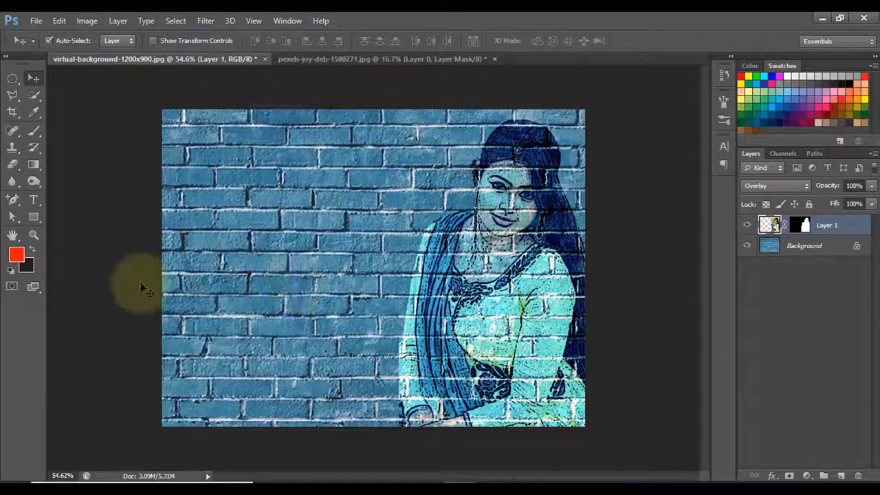
Add the white text "পোস্টার" at 60 pt on the empty wall area beside the portrait
left_click(33, 199)
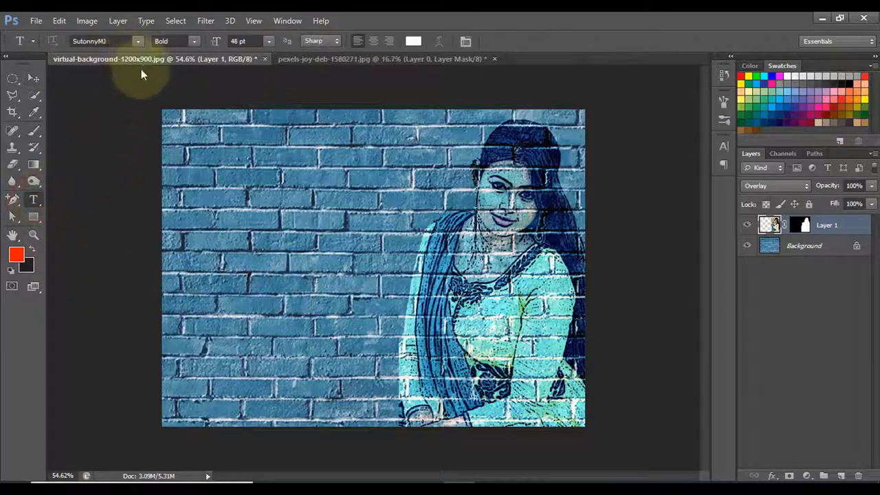
left_click(270, 41)
left_click(250, 247)
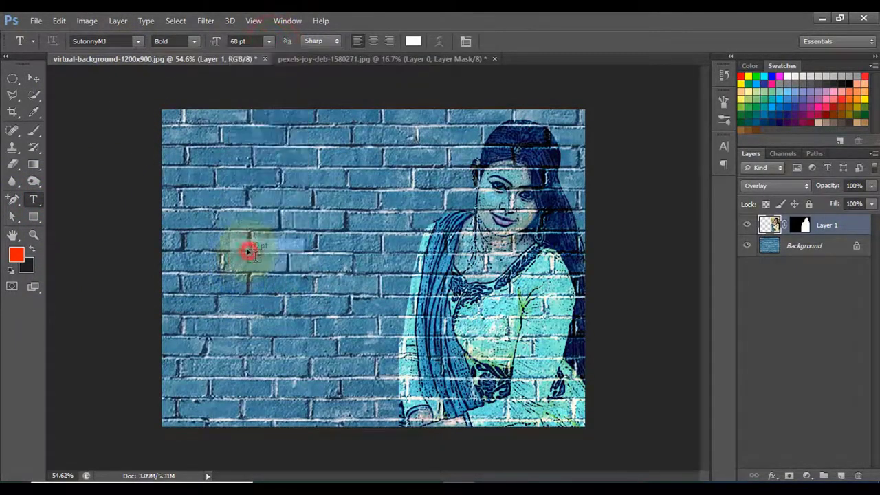
left_click(220, 254)
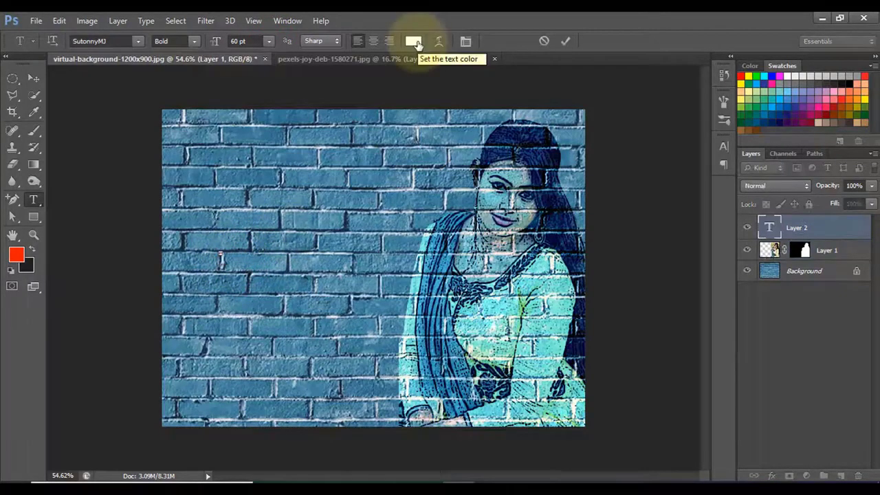
type("পোস্টার")
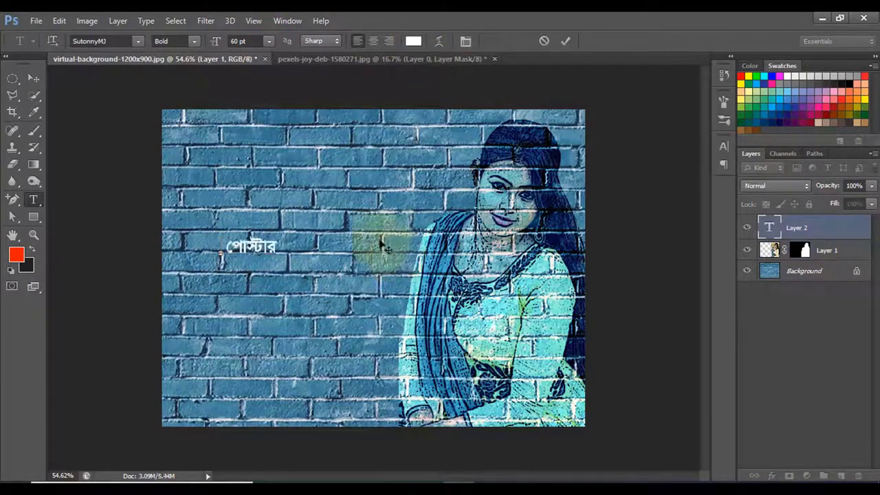
left_click(565, 40)
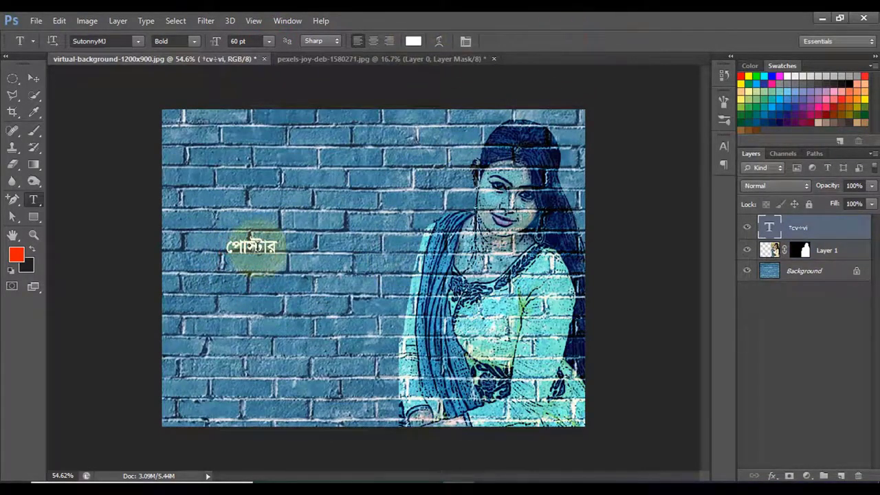
Scale the text to about 404% and position it on the bricks between the image's left edge and the portrait
key("ctrl+t")
left_click_drag(279, 255, 386, 323)
left_click_drag(343, 287, 287, 277)
left_click_drag(353, 304, 407, 331)
left_click_drag(329, 289, 310, 313)
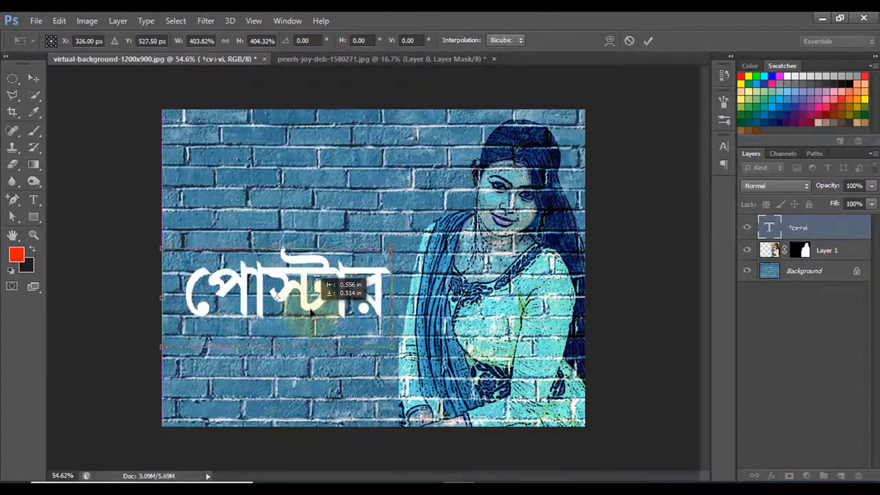
left_click(648, 40)
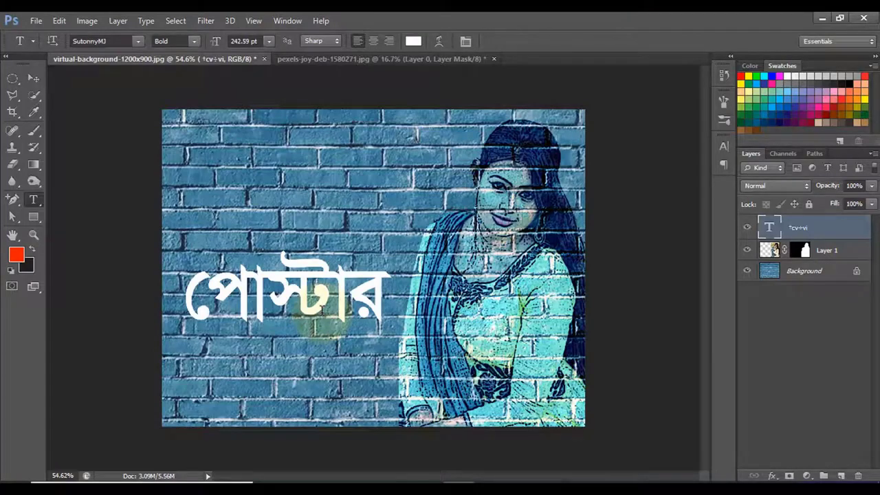
Blend the text layer into the bricks by splitting the underlying layer's dark Blend If range to 69 / 135
right_click(841, 229)
left_click(631, 89)
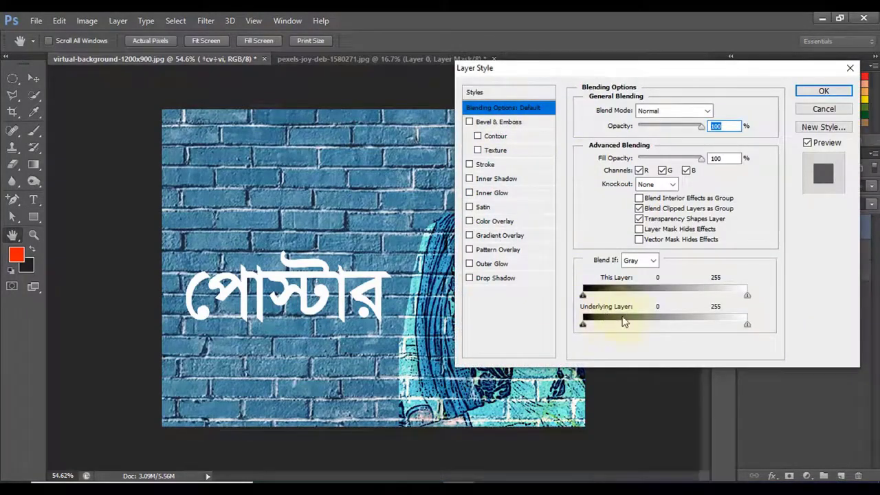
left_click_drag(583, 326, 631, 327)
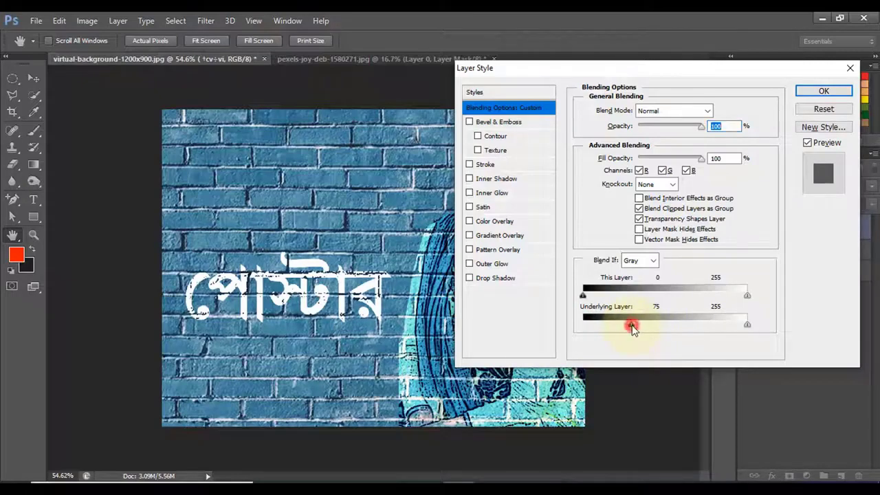
mouse_move(631, 325)
left_mouse_down()
mouse_move(603, 327)
mouse_move(653, 326)
mouse_move(619, 327)
mouse_move(626, 330)
left_mouse_up()
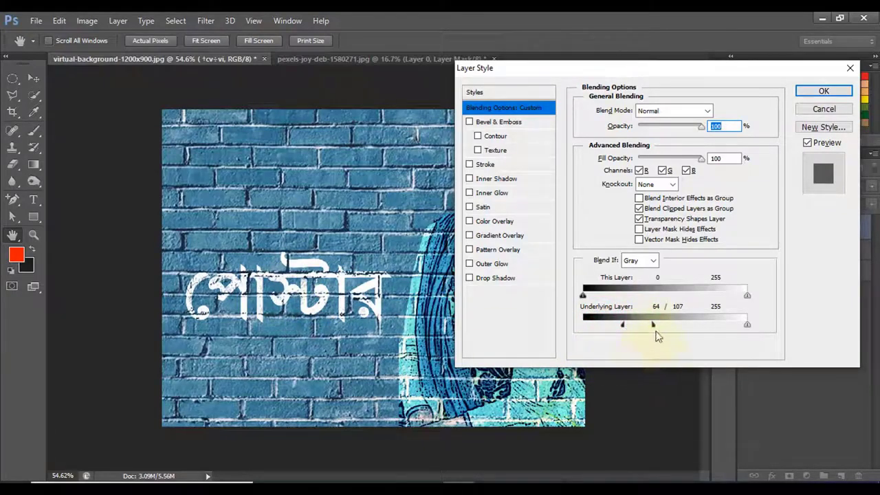
left_click_drag(653, 326, 668, 328)
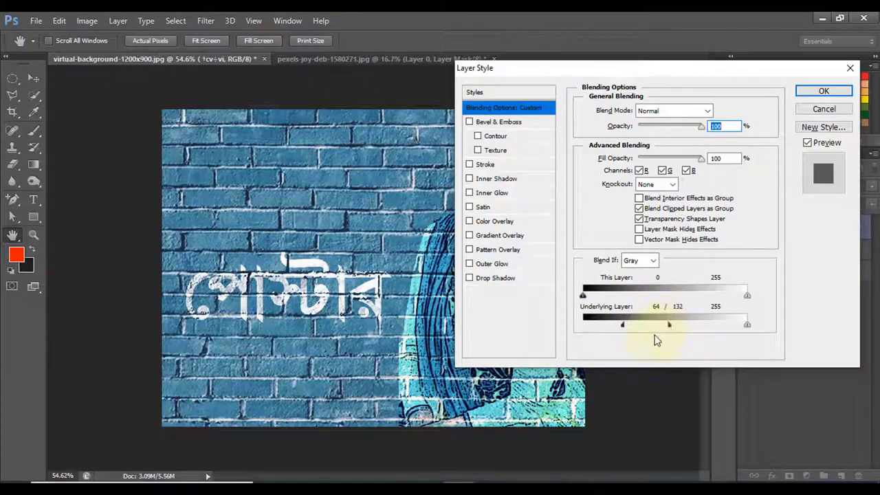
left_click_drag(620, 325, 627, 326)
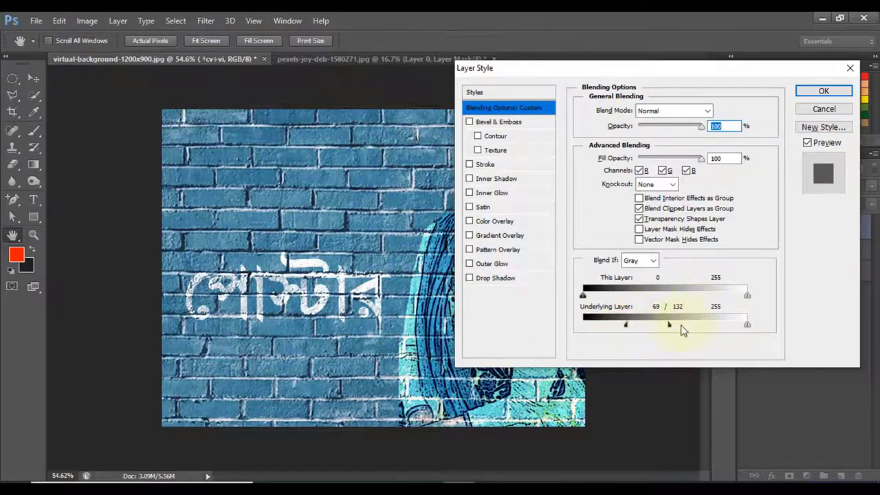
left_click_drag(670, 329, 671, 326)
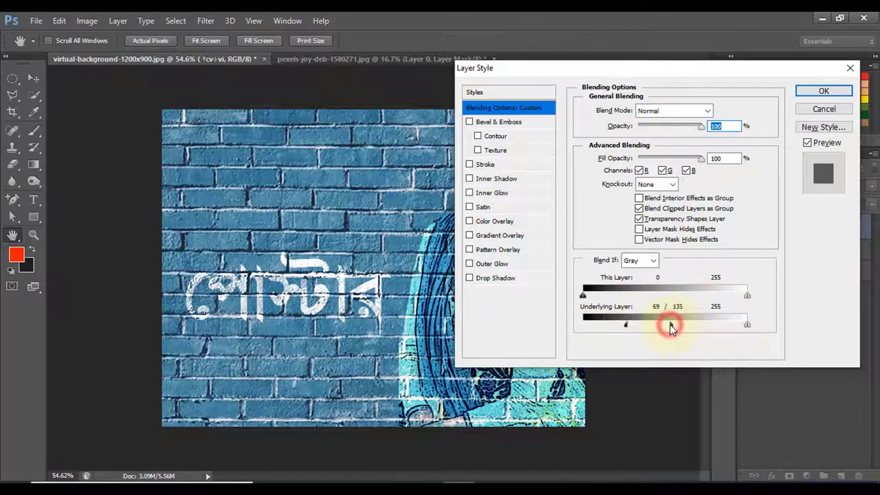
left_click(823, 91)
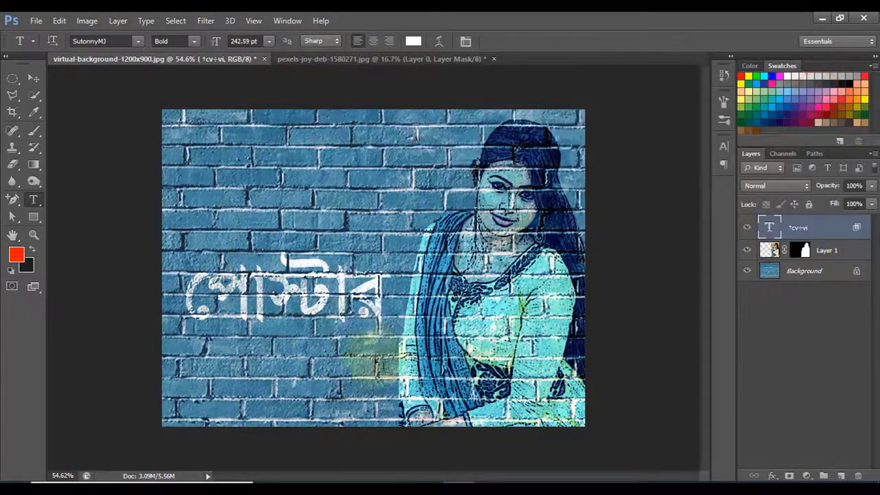